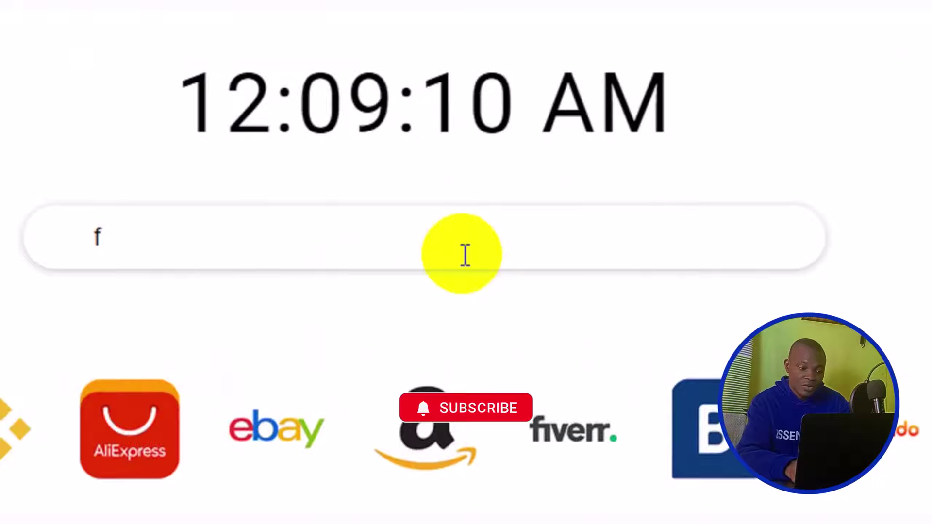
Search for google from the browser start page.
key(BackSpace)
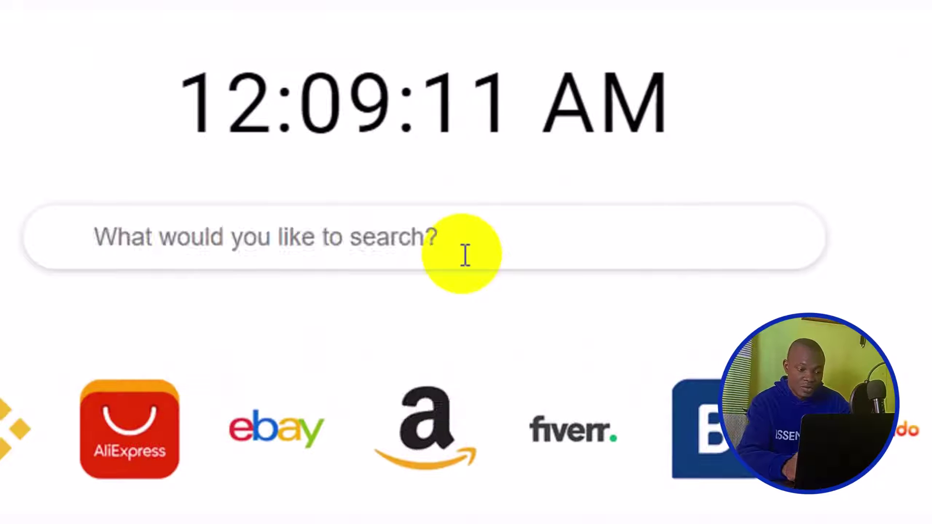
text(google)
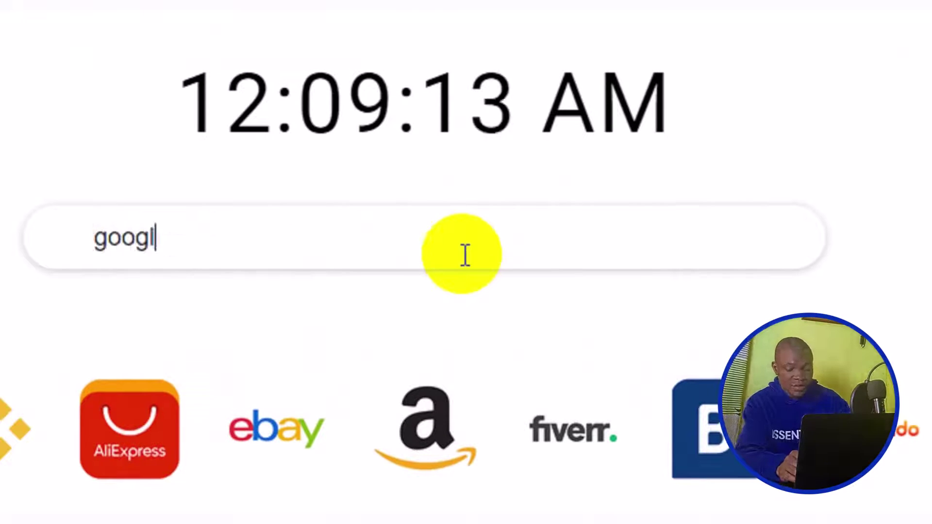
key(Return)
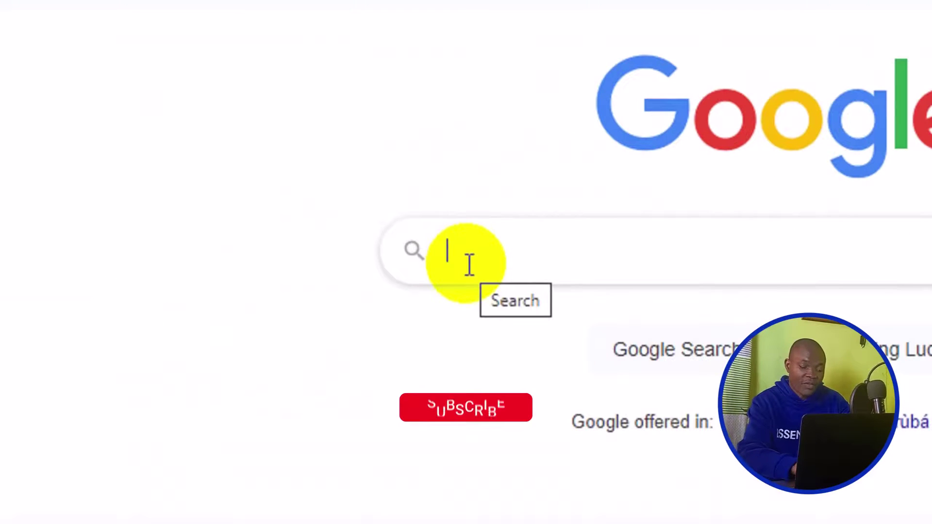
Search Google for Flutterwave using the 'flutt' suggestion.
click(469, 263)
text(flutt)
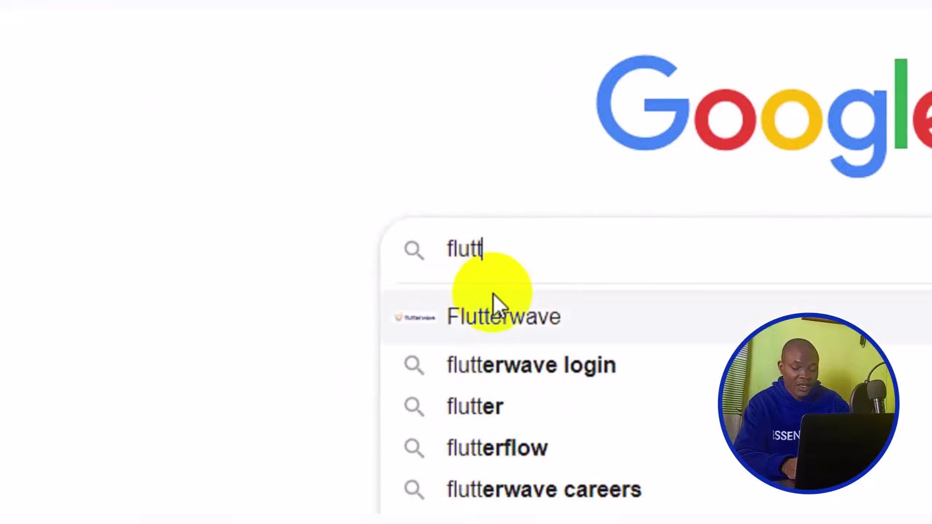
click(500, 315)
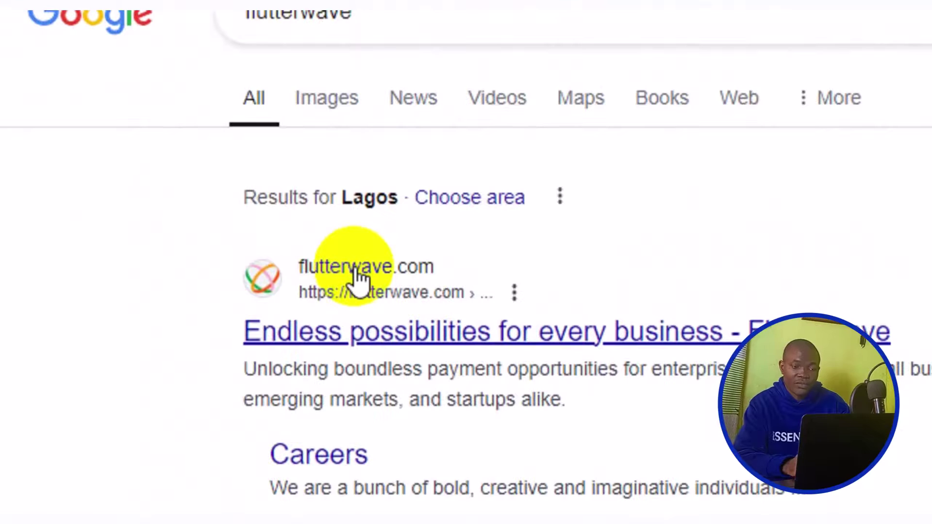
Open flutterwave.com from the results and go to its Sign in page.
click(356, 275)
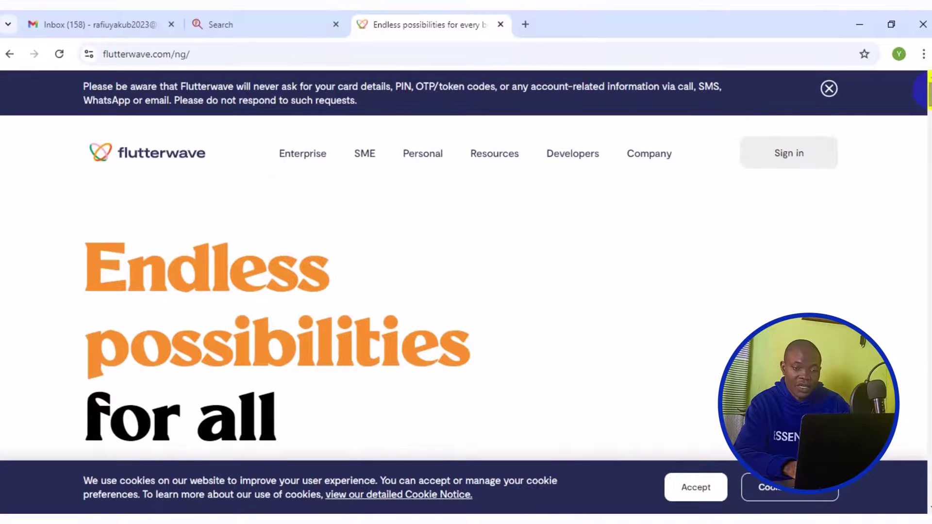
click(789, 154)
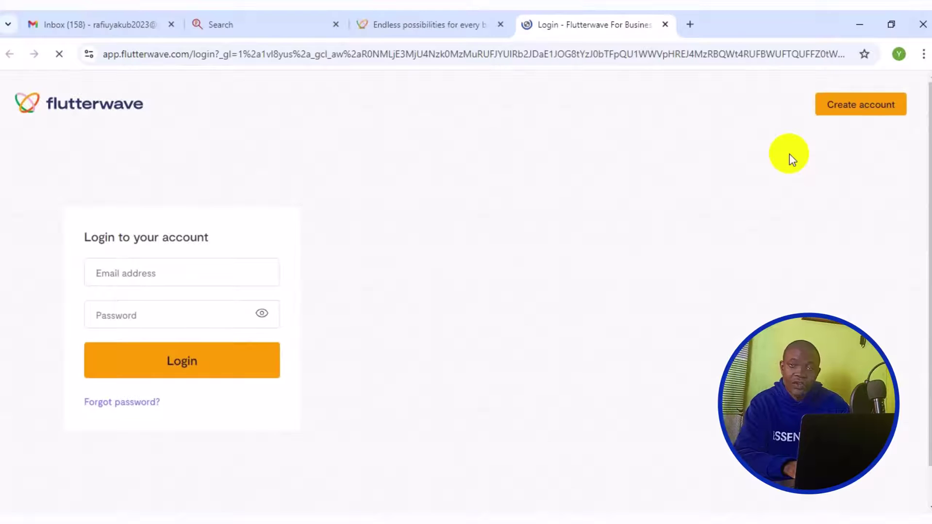
Start creating a new account and set the country to Nigeria.
click(863, 107)
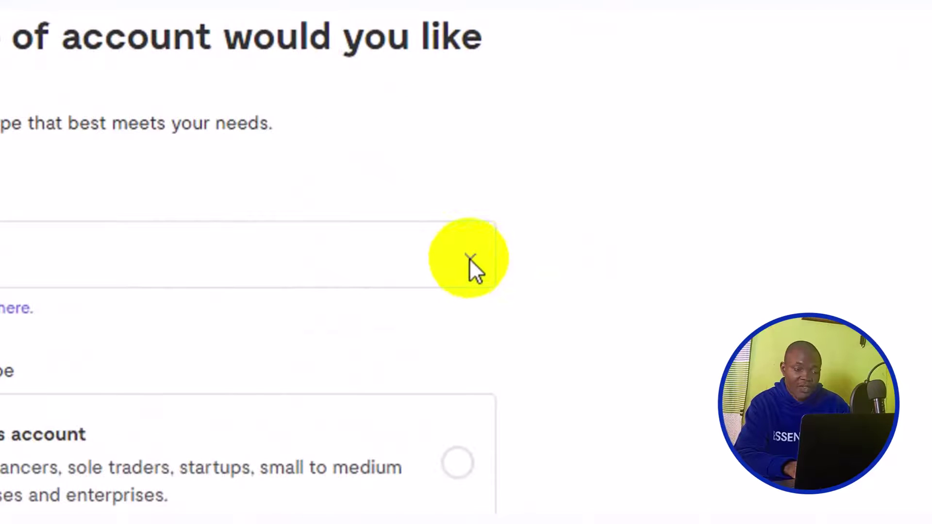
click(470, 258)
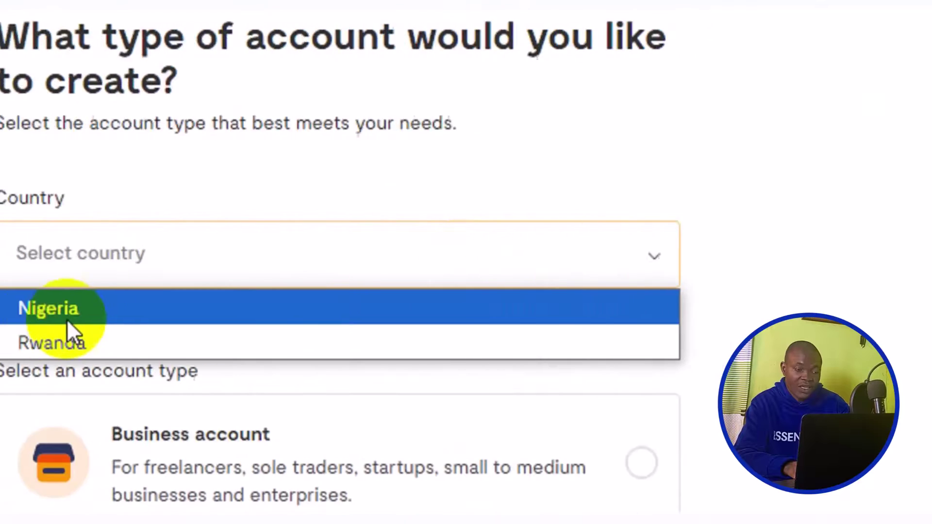
click(224, 313)
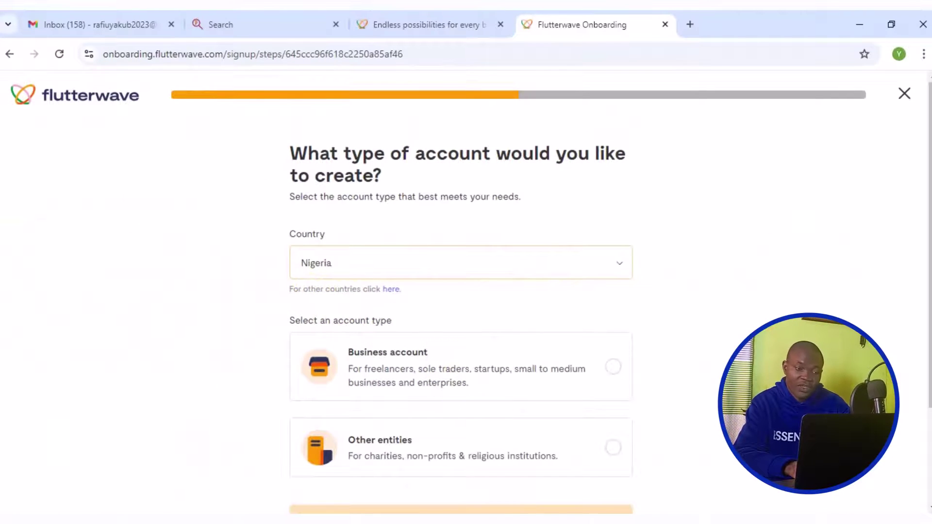
scroll(927, 306, down, 1)
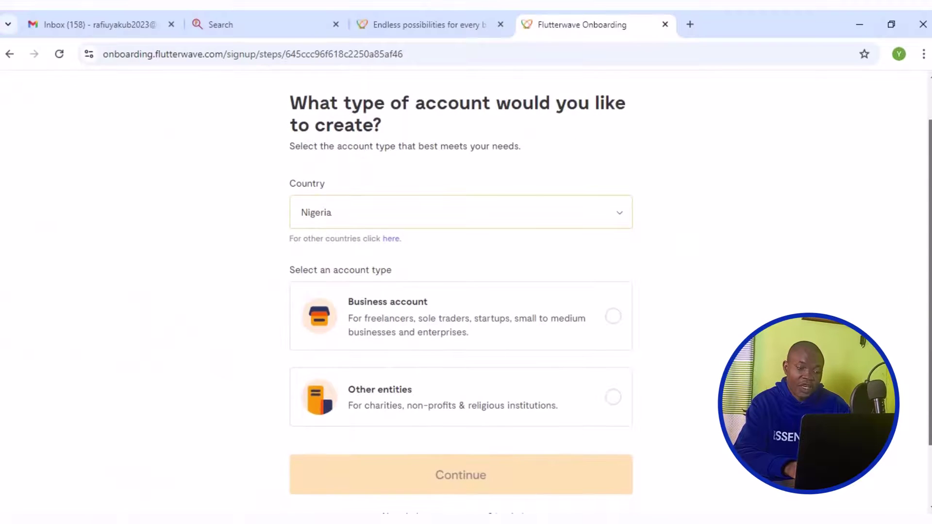
Choose the Business account type, continue, and answer yes to being incorporated.
scroll(883, 387, down, 1)
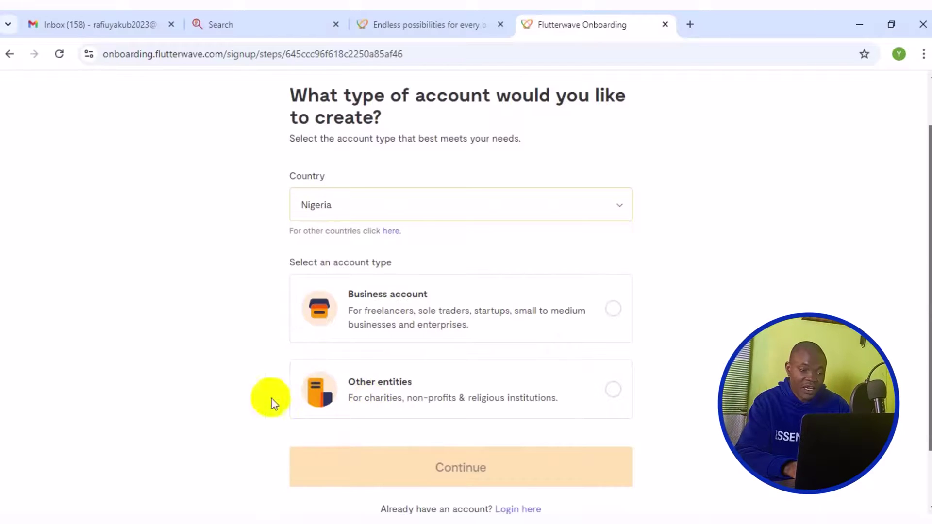
click(370, 323)
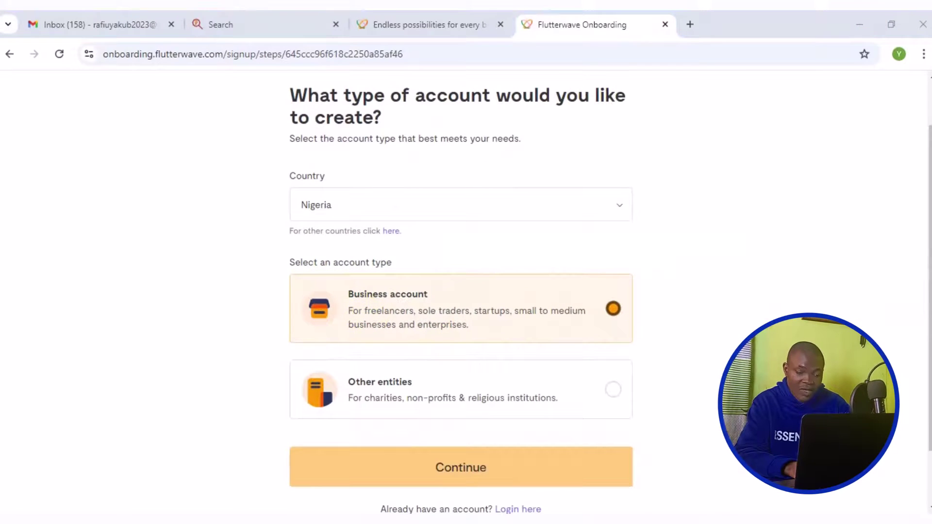
click(535, 473)
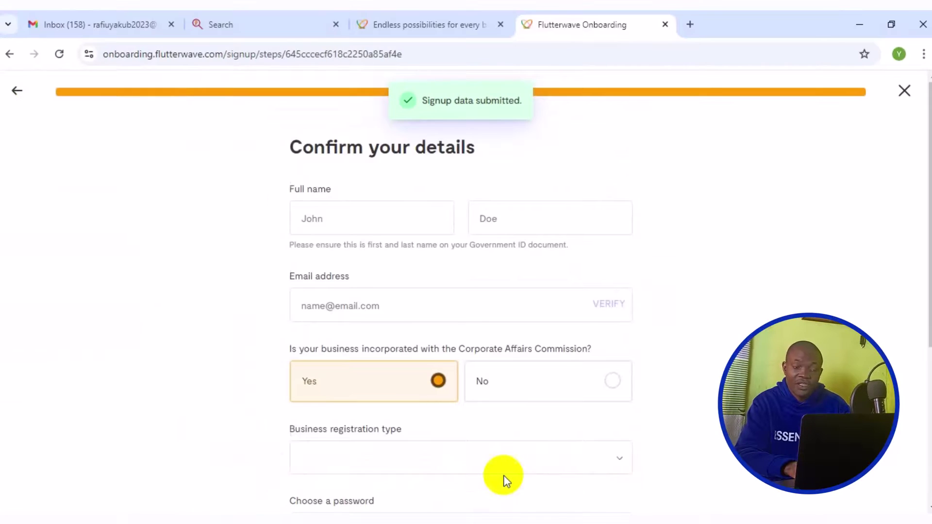
click(389, 385)
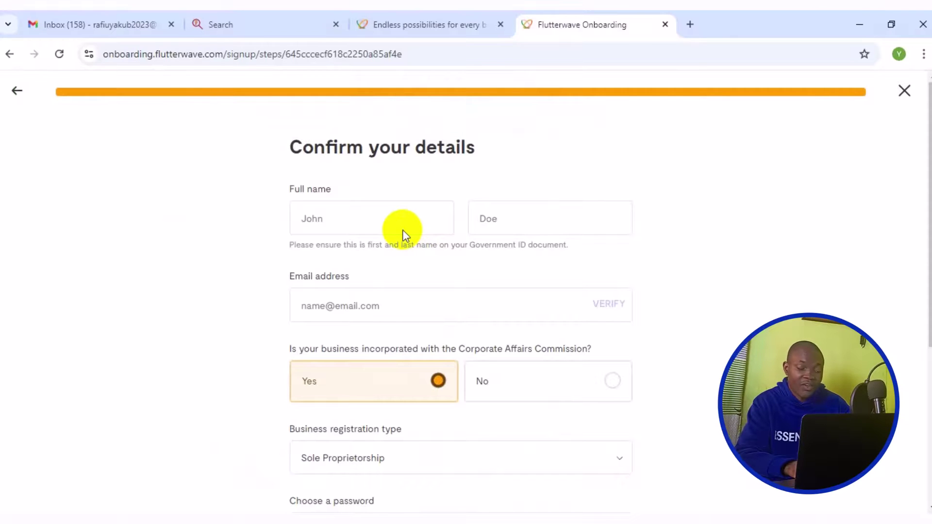
Fill in the owner's first name, last name and e-mail address in Confirm your details.
click(388, 222)
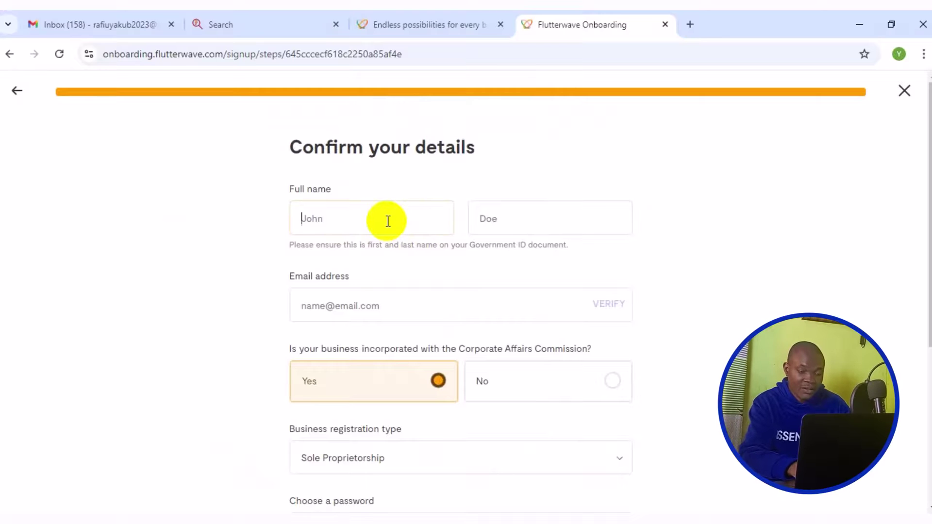
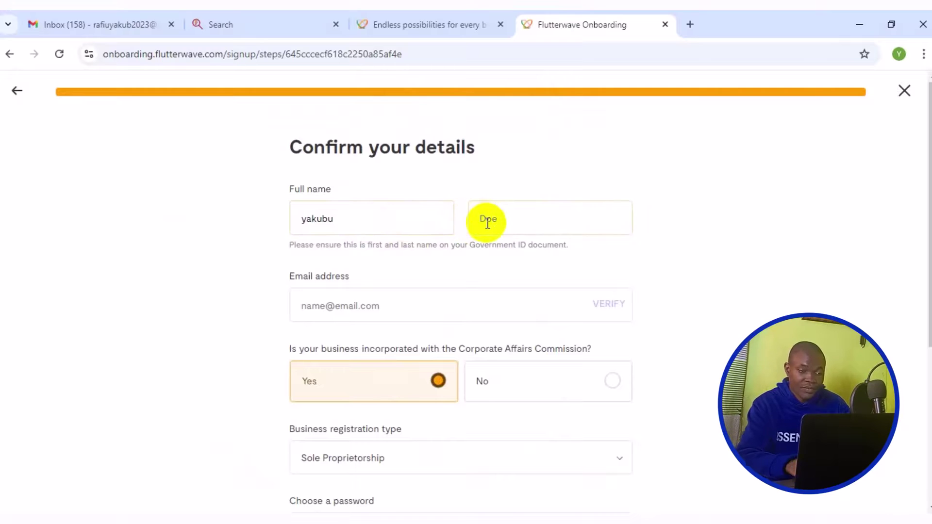
click(488, 222)
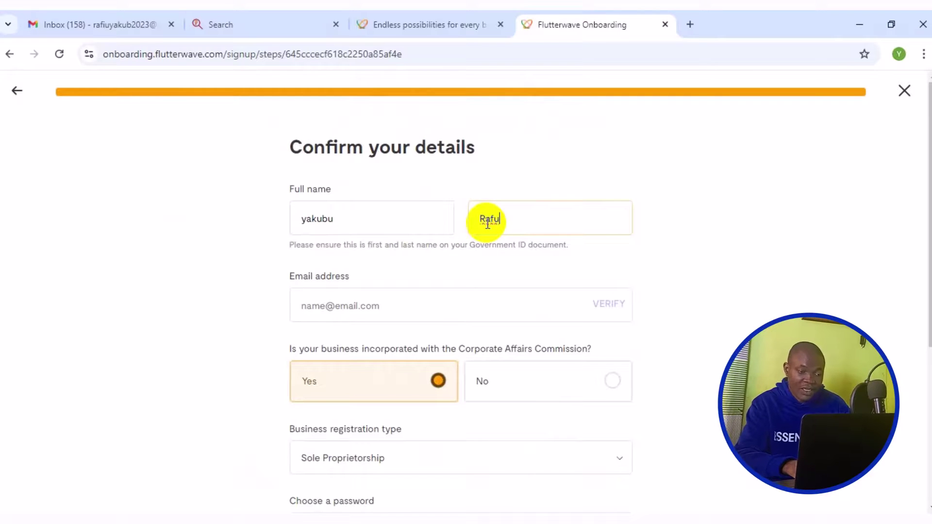
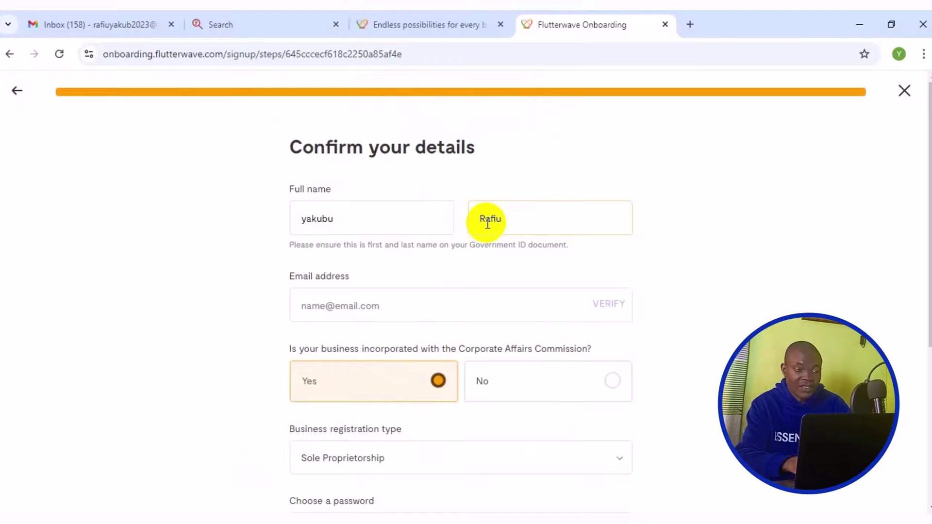
click(437, 322)
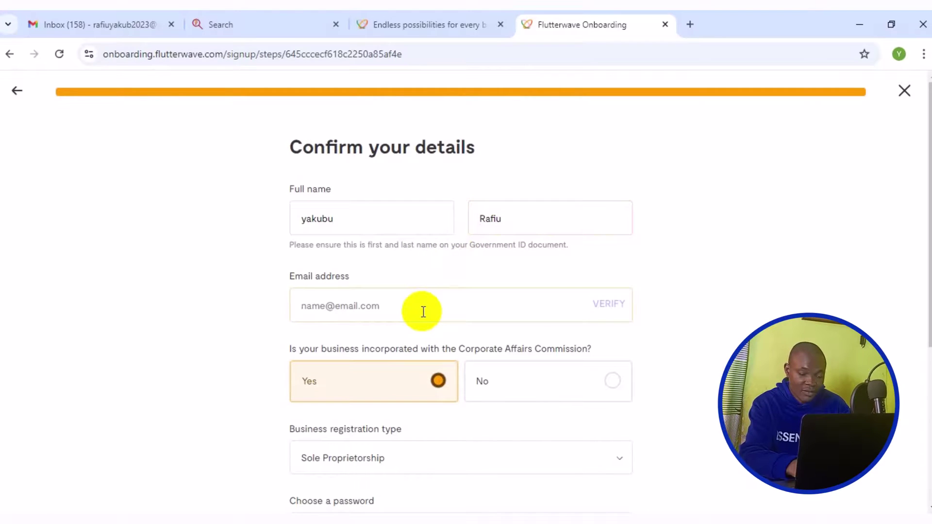
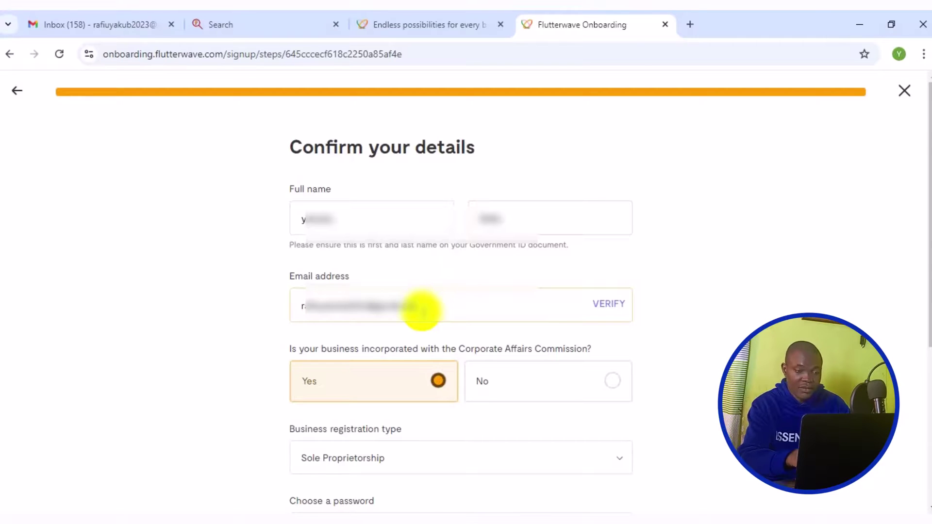
Submit the e-mail verification code and choose No for Corporate Affairs Commission incorporation.
click(455, 381)
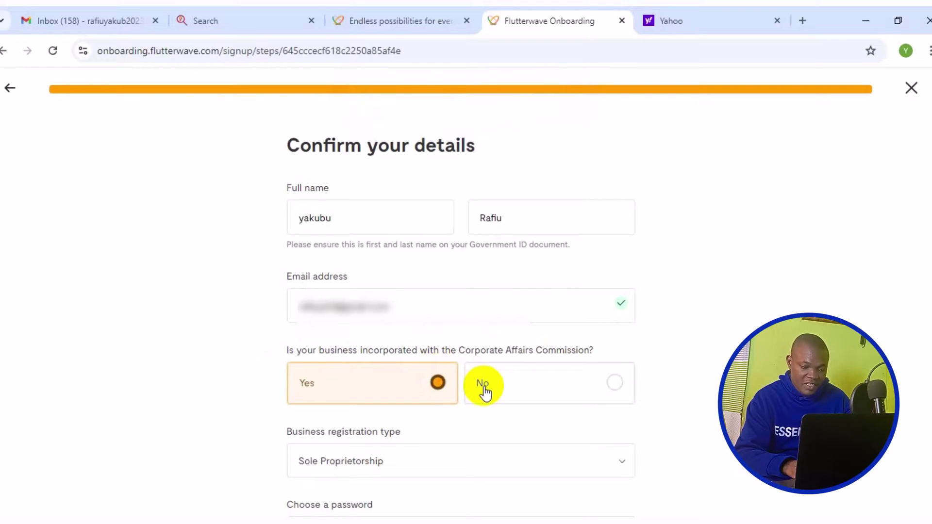
click(516, 398)
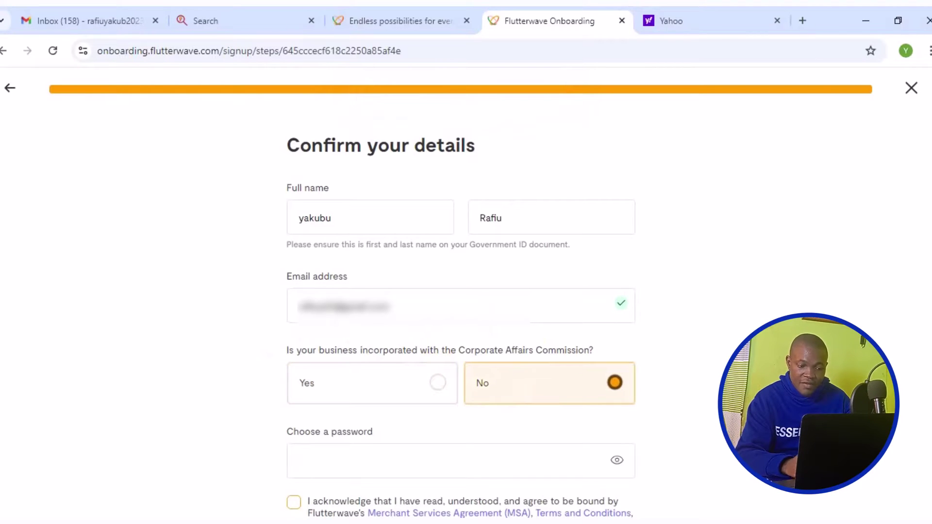
scroll(928, 349, down, 2)
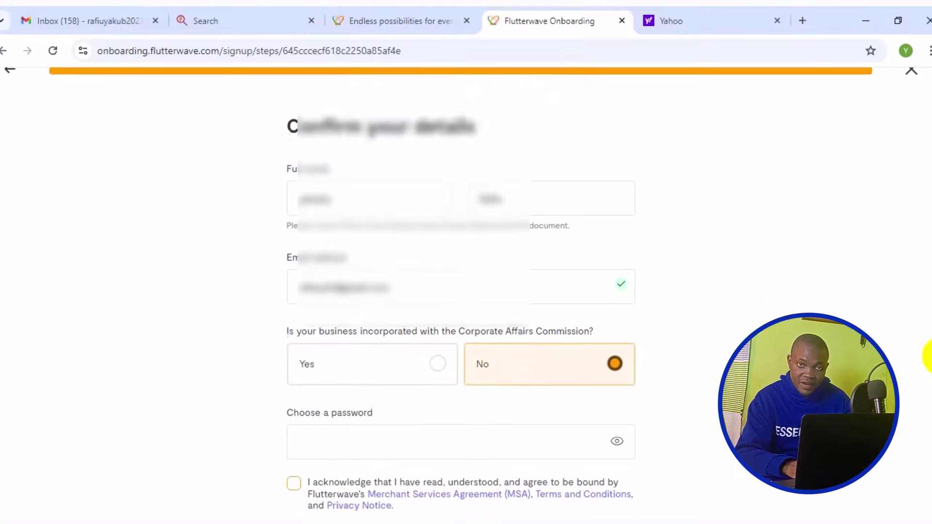
scroll(929, 391, down, 2)
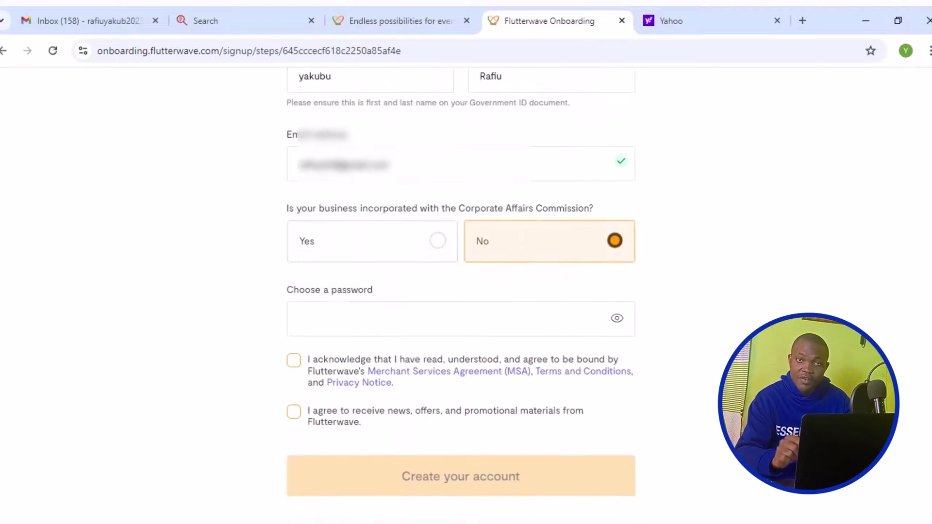
click(461, 324)
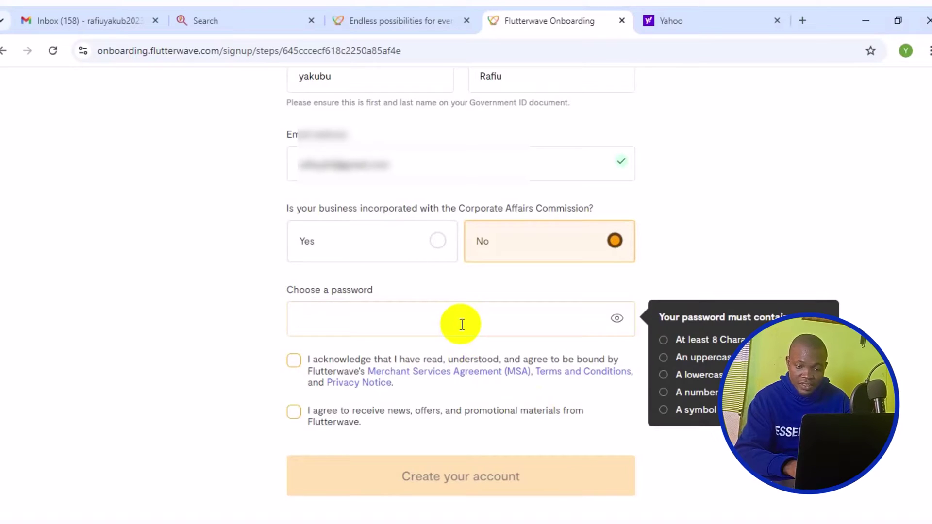
Enter and correct the account password, reveal it, and accept the Merchant Services Agreement.
text(••••••••••••••••••••••••••)
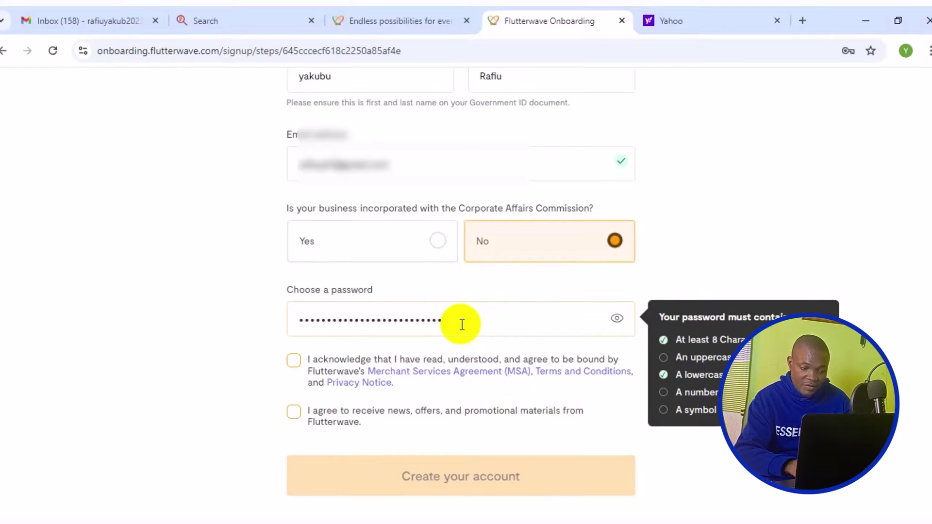
key(BackSpace)
key(BackSpace)
key(BackSpace)
key(BackSpace)
key(BackSpace)
key(BackSpace)
key(BackSpace)
key(BackSpace)
key(BackSpace)
key(BackSpace)
key(BackSpace)
key(BackSpace)
key(BackSpace)
key(BackSpace)
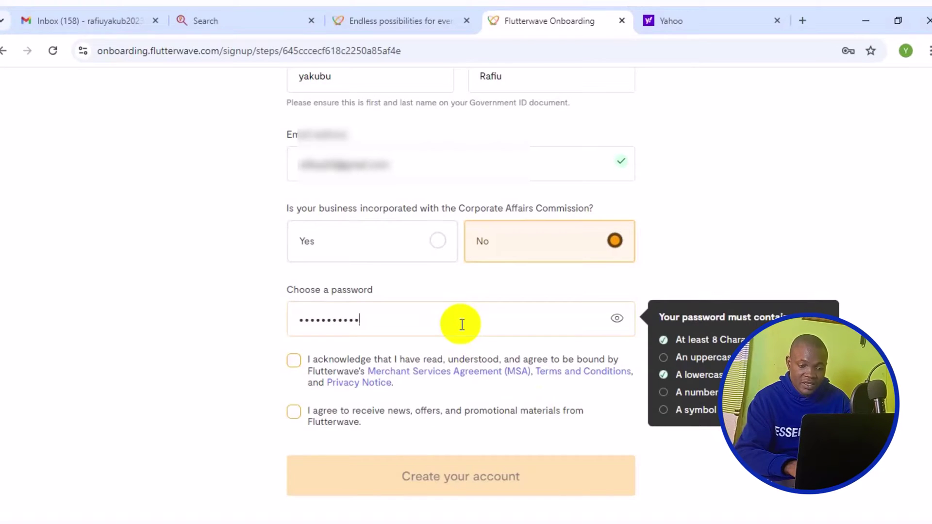
key(BackSpace)
key(BackSpace)
key(BackSpace)
key(BackSpace)
key(BackSpace)
key(BackSpace)
key(BackSpace)
key(BackSpace)
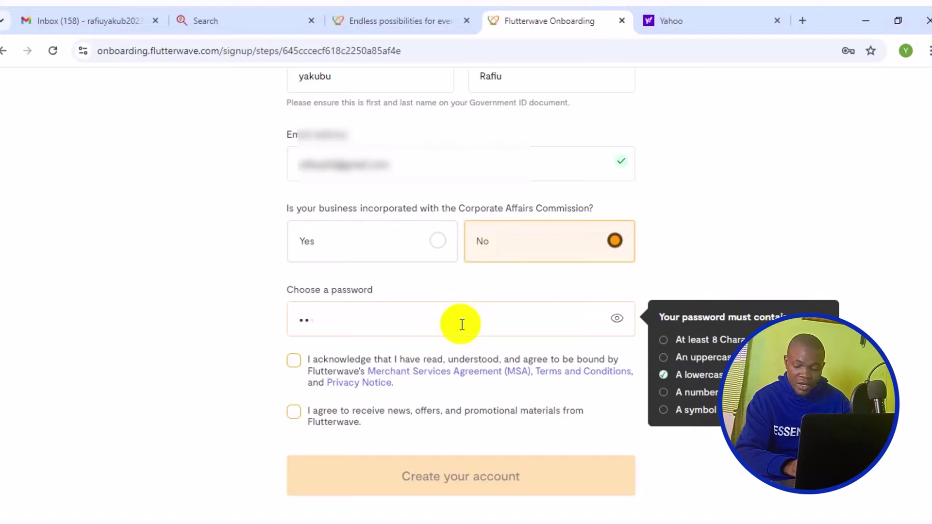
key(BackSpace)
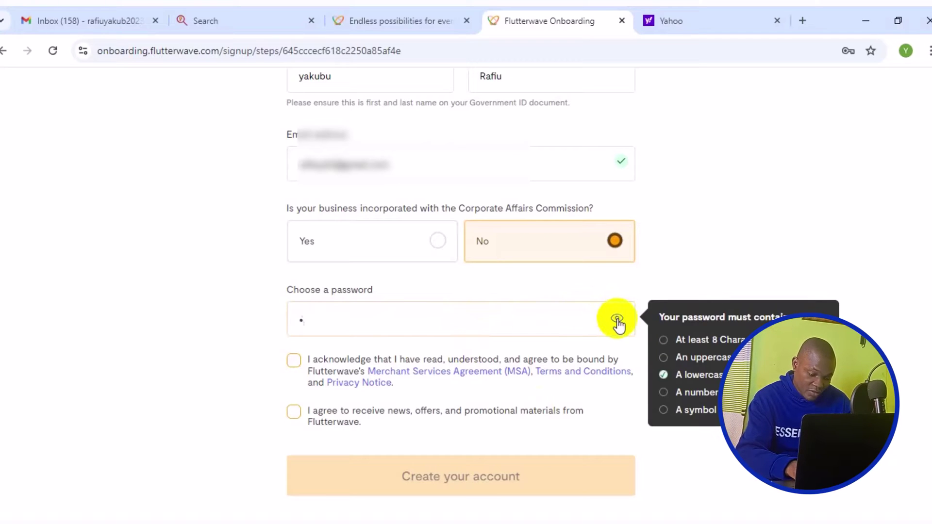
click(618, 320)
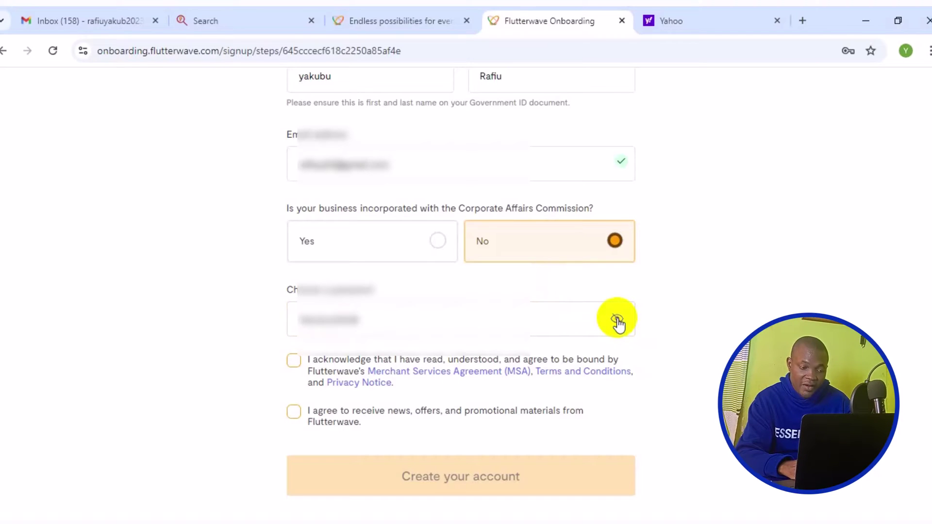
click(296, 365)
Opt in to promotional news and offers, then create the Flutterwave business account.
click(293, 413)
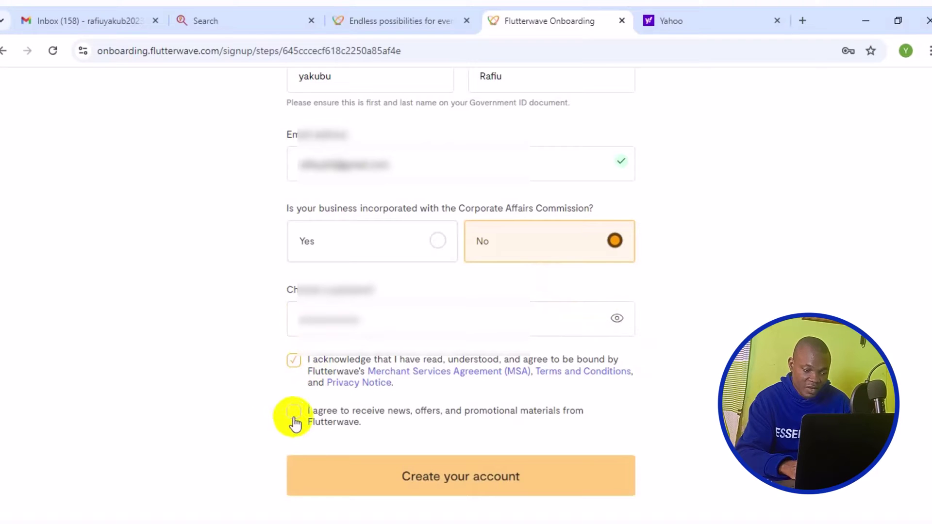
click(462, 485)
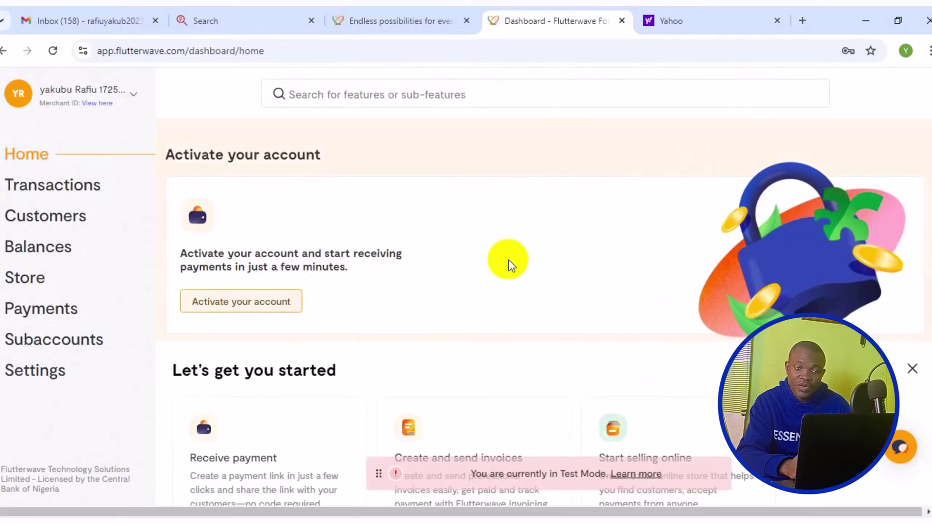
scroll(505, 262, down, 8)
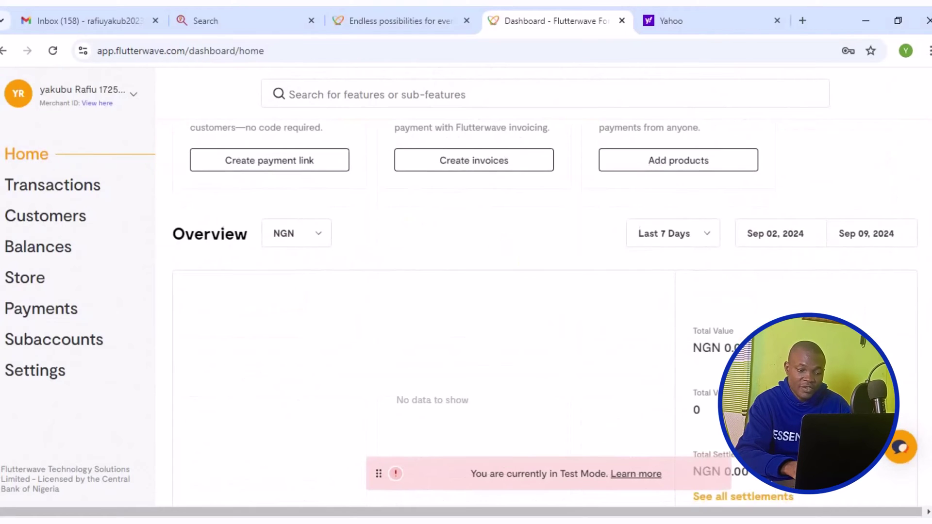
scroll(924, 262, up, 5)
scroll(925, 262, up, 3)
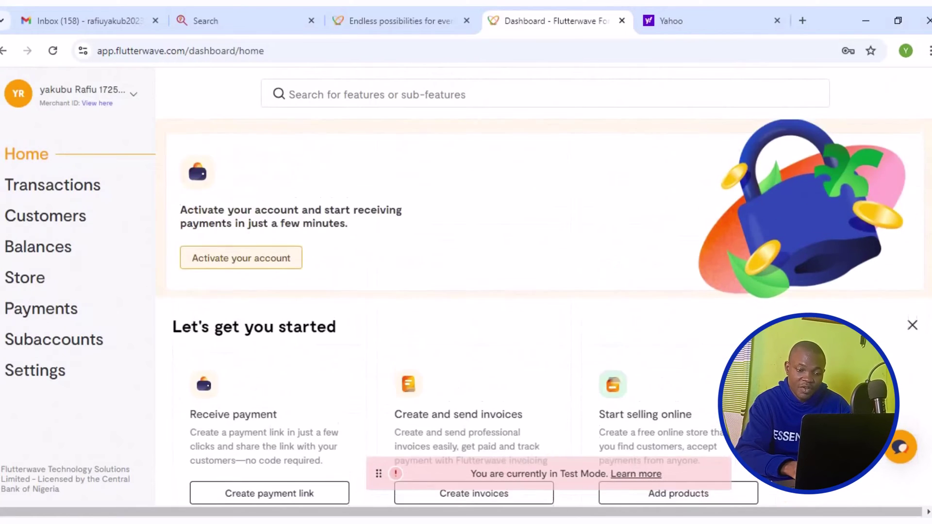
scroll(925, 263, down, 1)
scroll(925, 292, down, 3)
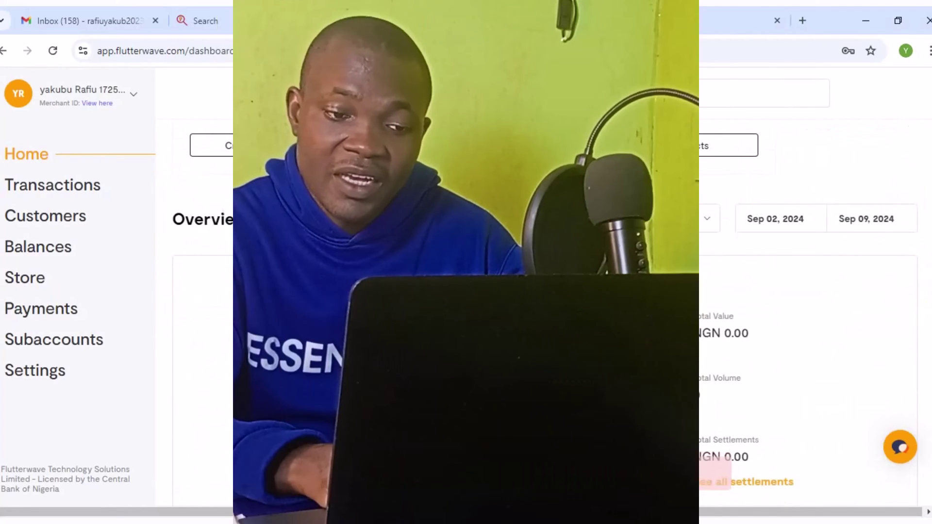